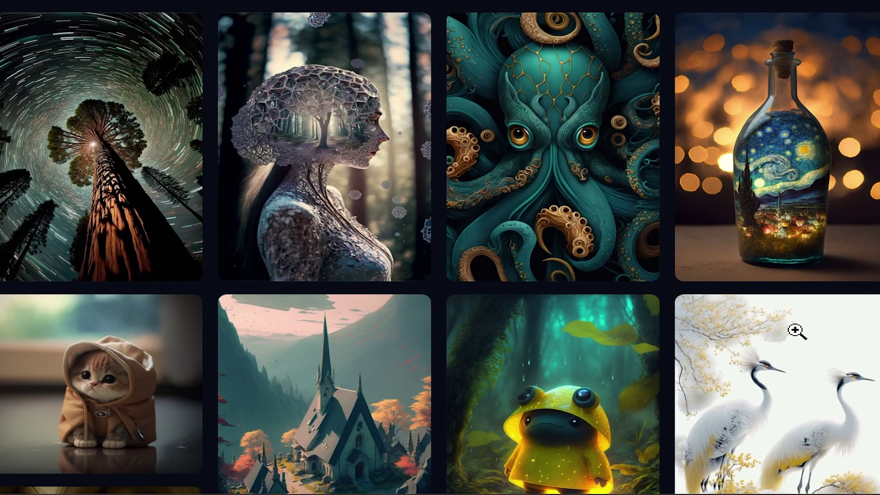
Look through the showcase gallery of AI-generated images.
{"action": "scroll", "coordinate": [536, 381], "scroll_direction": "down", "scroll_amount": 2}
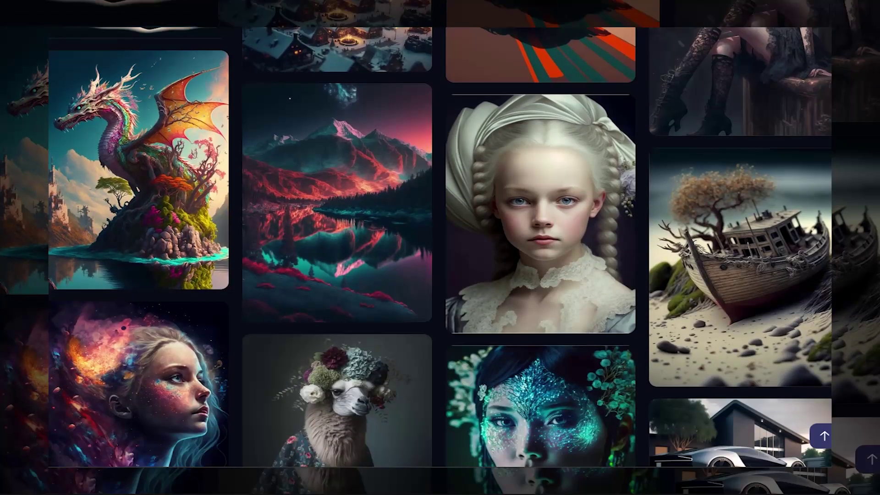
{"action": "scroll", "coordinate": [440, 247], "scroll_direction": "down", "scroll_amount": 5}
{"action": "scroll", "coordinate": [440, 247], "scroll_direction": "down", "scroll_amount": 3}
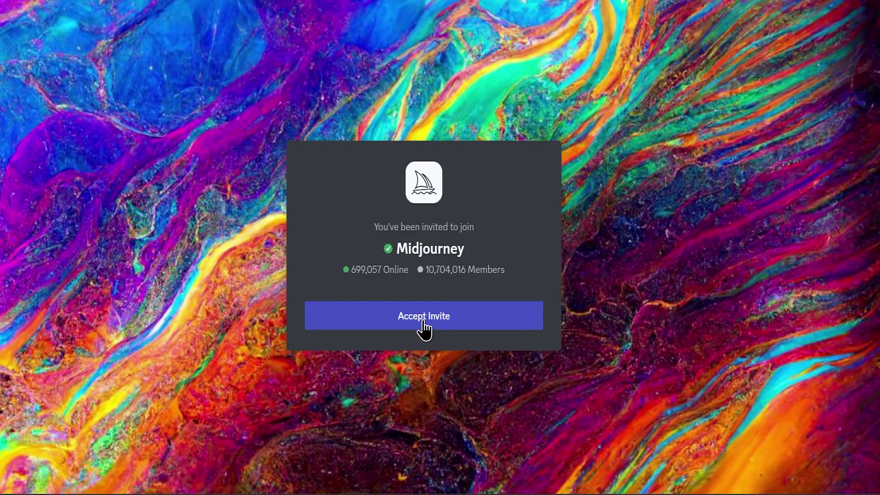
Accept the Midjourney server invite and complete the human verification by choosing every image of sunflowers in a field.
{"action": "left_click", "coordinate": [424, 328]}
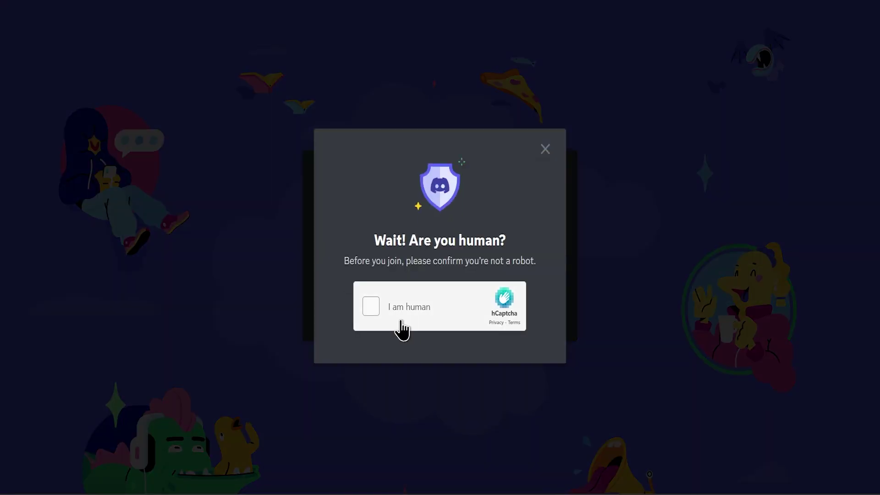
{"action": "left_click", "coordinate": [370, 311]}
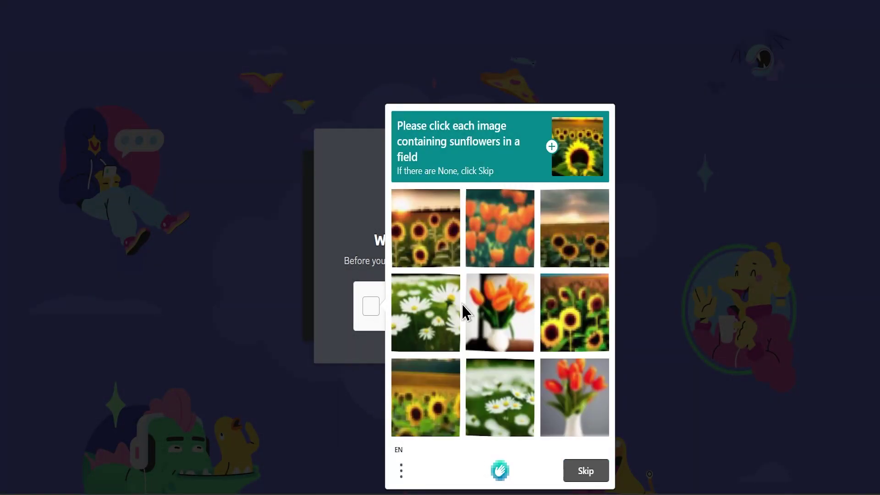
{"action": "left_click", "coordinate": [429, 238]}
{"action": "left_click", "coordinate": [578, 303]}
{"action": "left_click", "coordinate": [574, 254]}
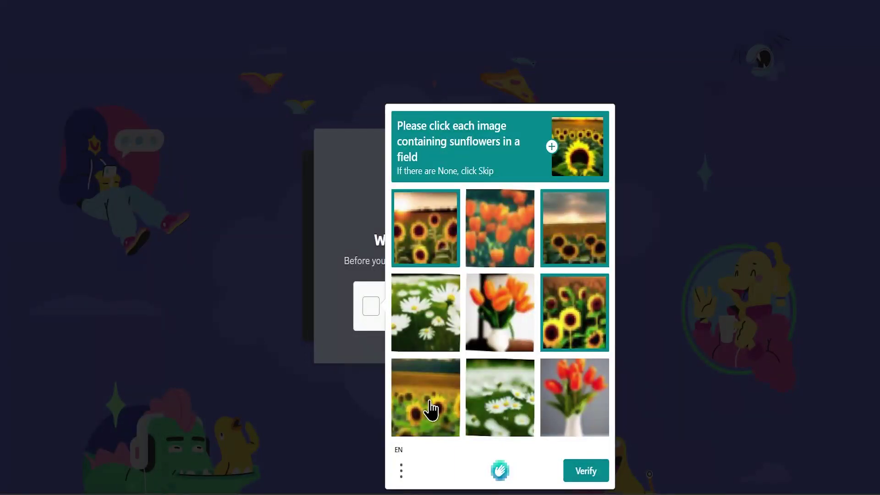
{"action": "left_click", "coordinate": [413, 413]}
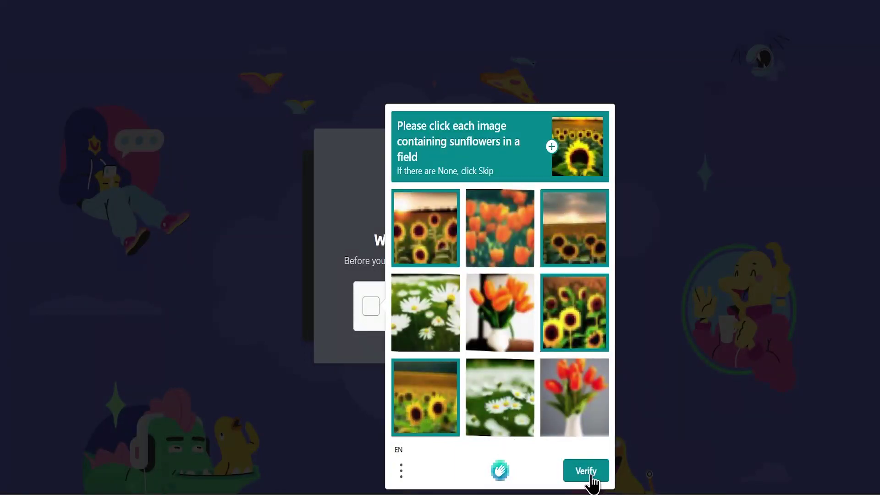
{"action": "left_click", "coordinate": [589, 472]}
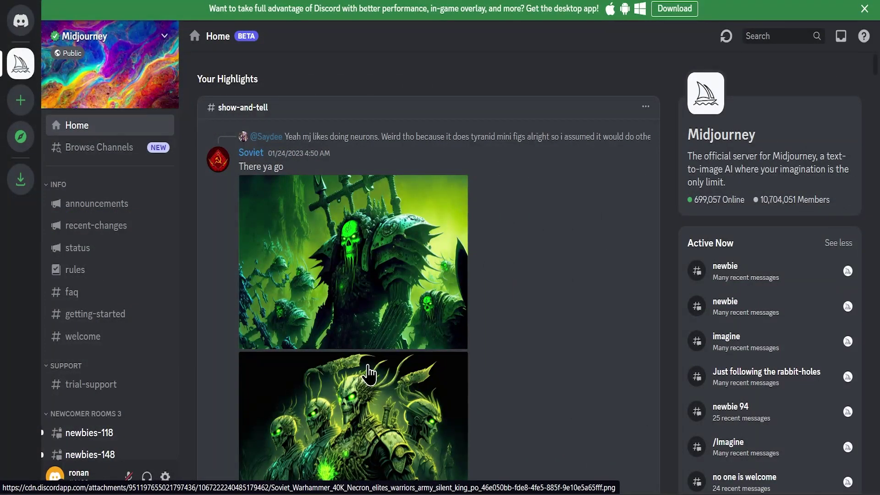
Find the treehouse room image with the green armchair in the v4-showcase highlights, open it full size in the browser and copy it.
{"action": "scroll", "coordinate": [325, 250], "scroll_direction": "down", "scroll_amount": 10}
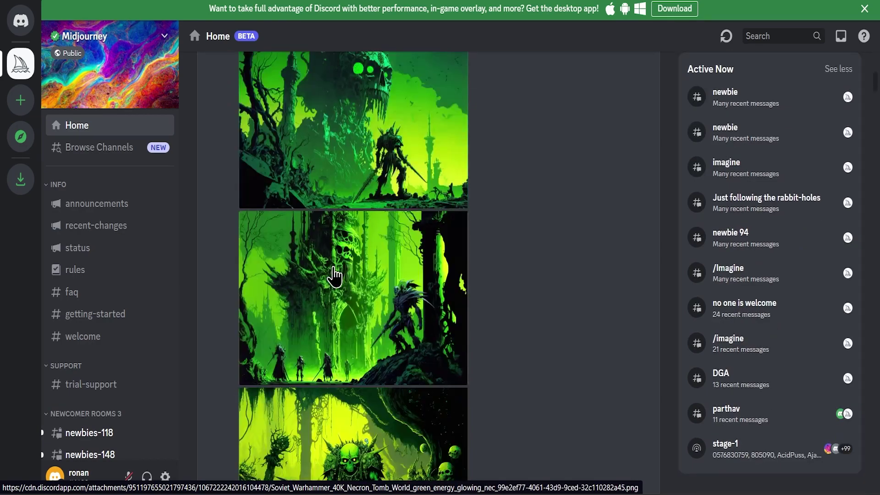
{"action": "scroll", "coordinate": [334, 275], "scroll_direction": "down", "scroll_amount": 10}
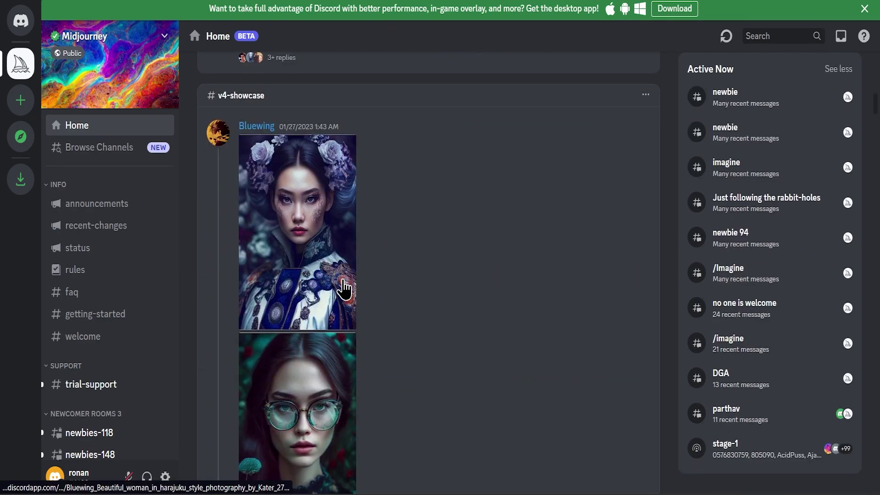
{"action": "scroll", "coordinate": [343, 289], "scroll_direction": "down", "scroll_amount": 15}
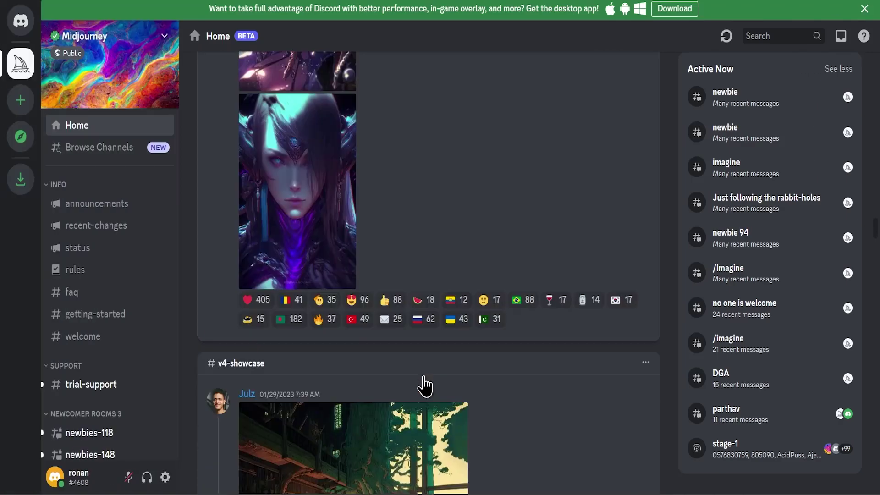
{"action": "scroll", "coordinate": [424, 386], "scroll_direction": "down", "scroll_amount": 10}
{"action": "scroll", "coordinate": [427, 389], "scroll_direction": "down", "scroll_amount": 4}
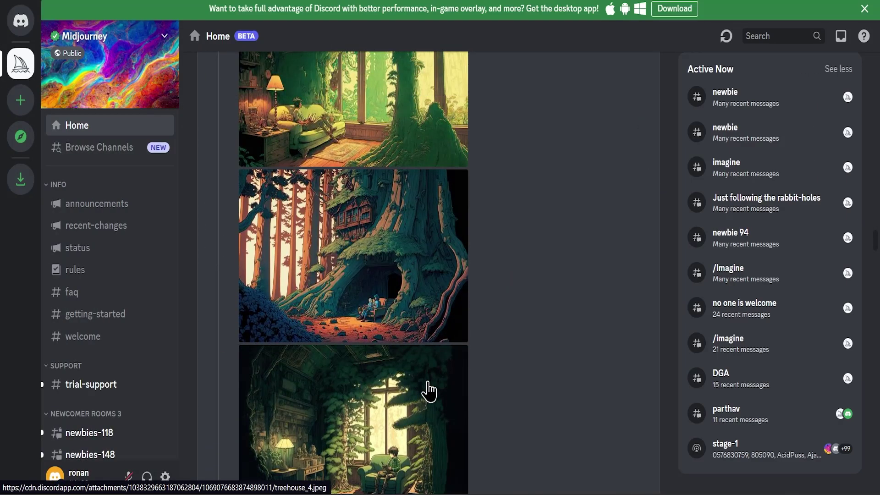
{"action": "right_click", "coordinate": [427, 383]}
{"action": "left_click", "coordinate": [465, 336]}
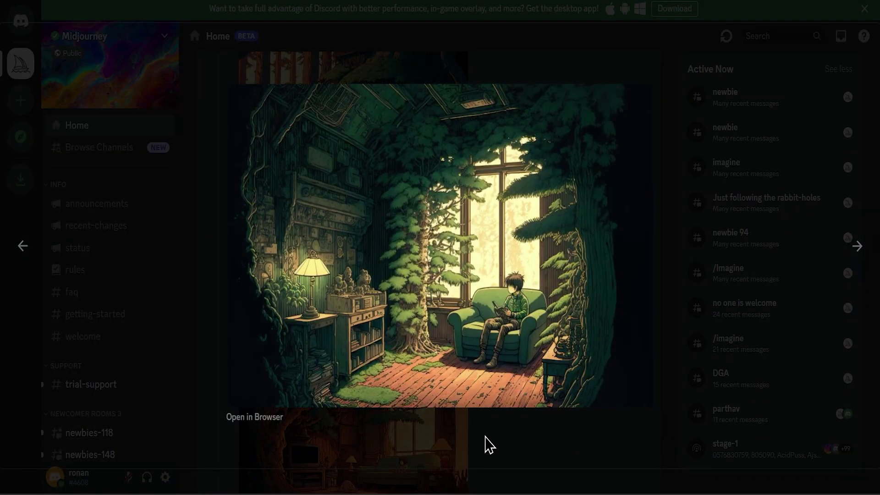
{"action": "left_click", "coordinate": [256, 418]}
{"action": "right_click", "coordinate": [436, 240]}
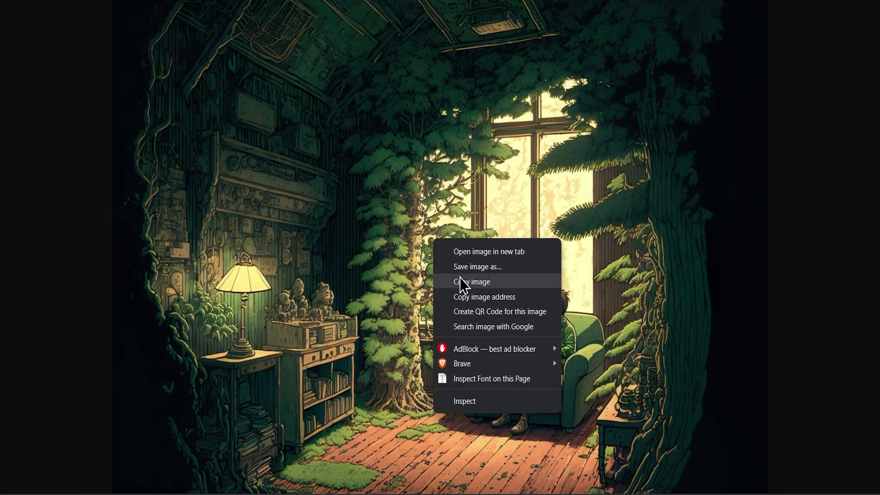
{"action": "left_click", "coordinate": [463, 281]}
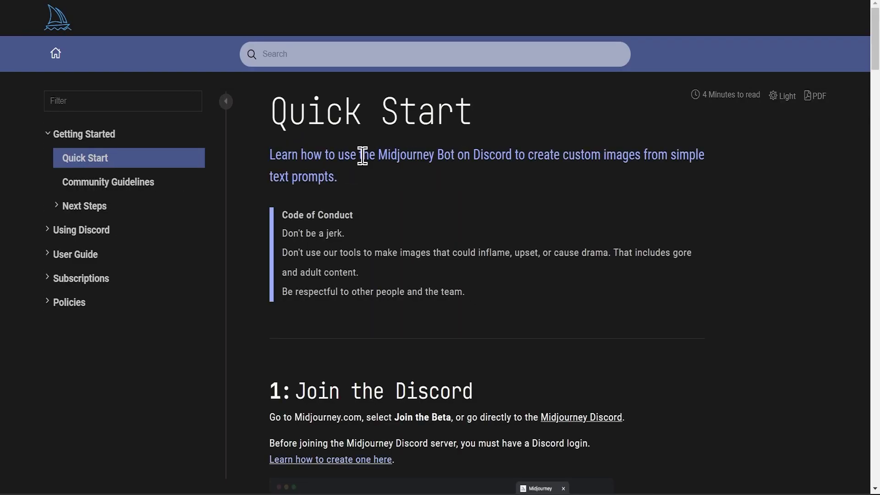
Read through the Midjourney Quick Start guide, from joining the Discord to rating images.
{"action": "scroll", "coordinate": [466, 295], "scroll_direction": "down", "scroll_amount": 4}
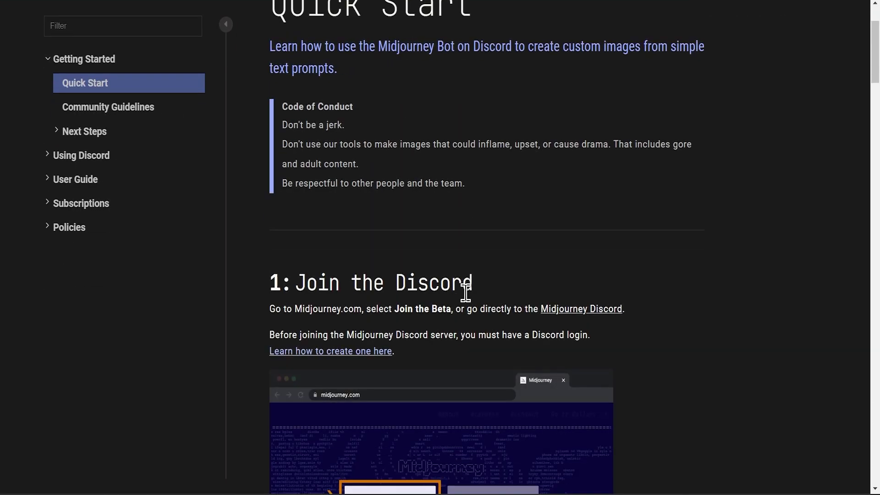
{"action": "scroll", "coordinate": [407, 266], "scroll_direction": "down", "scroll_amount": 12}
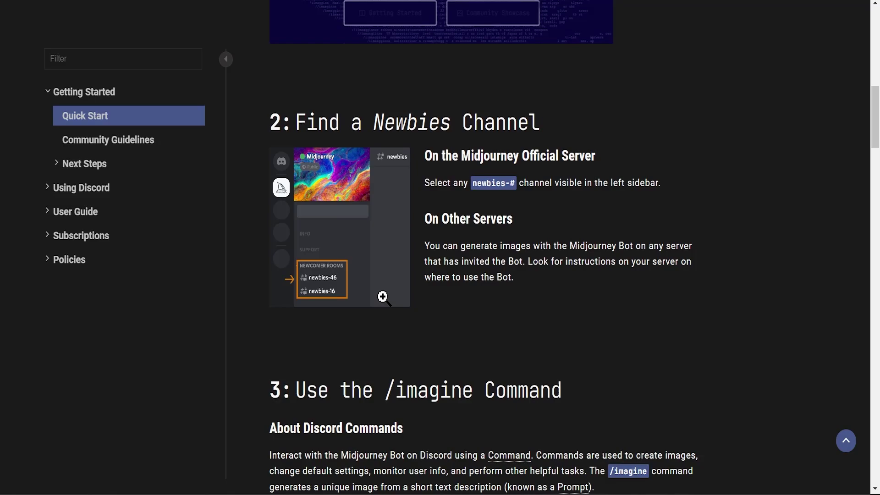
{"action": "scroll", "coordinate": [558, 281], "scroll_direction": "down", "scroll_amount": 12}
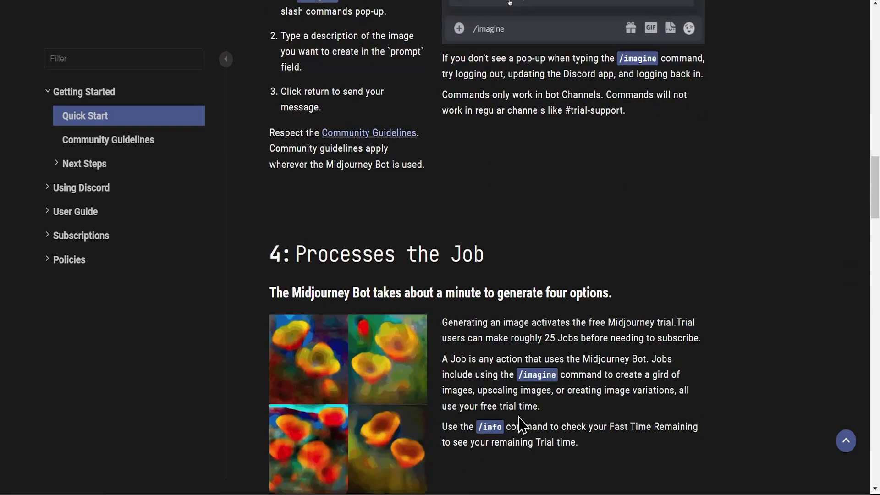
{"action": "scroll", "coordinate": [602, 393], "scroll_direction": "down", "scroll_amount": 8}
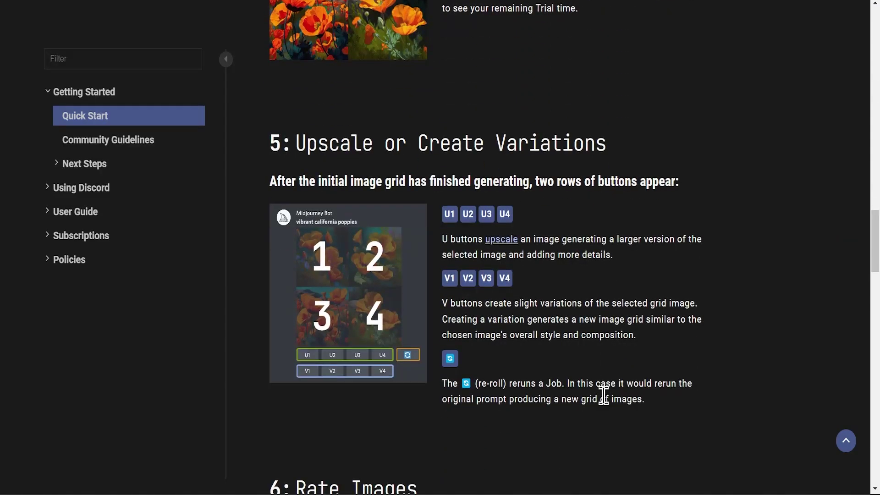
{"action": "scroll", "coordinate": [596, 386], "scroll_direction": "down", "scroll_amount": 5}
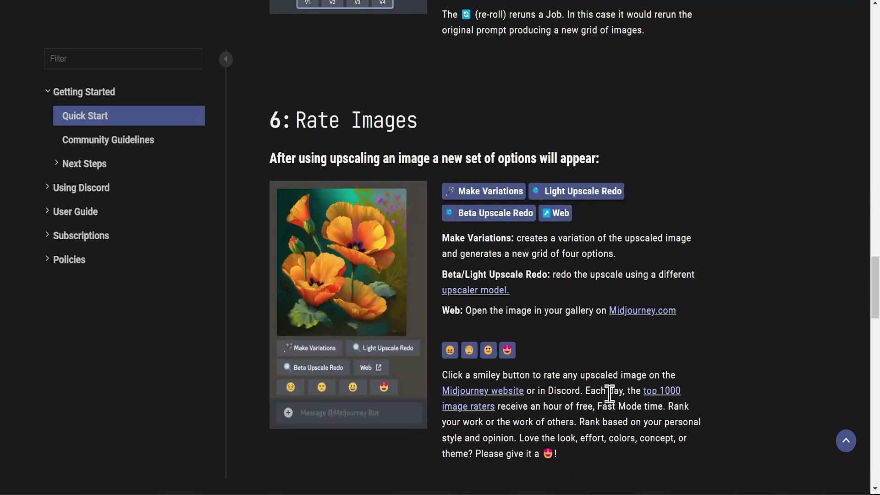
{"action": "scroll", "coordinate": [609, 394], "scroll_direction": "down", "scroll_amount": 11}
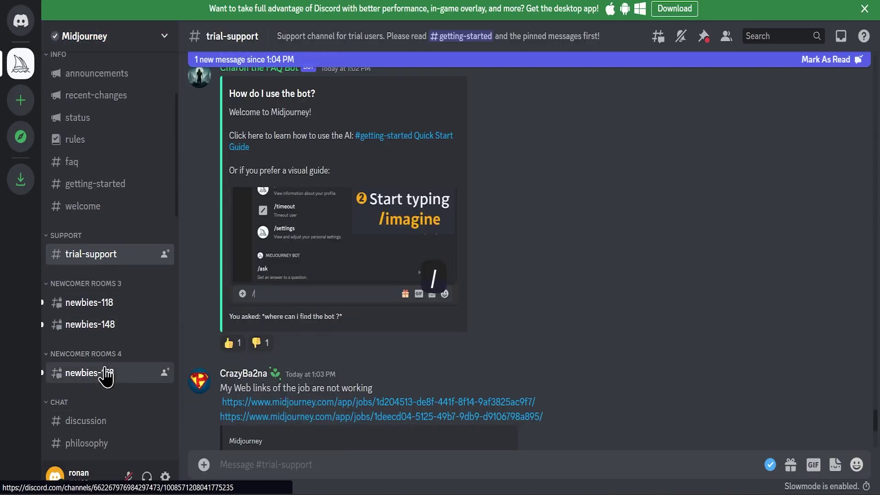
Open the newbies-178 channel and go through its image posts to the most recent one.
{"action": "left_click", "coordinate": [104, 373]}
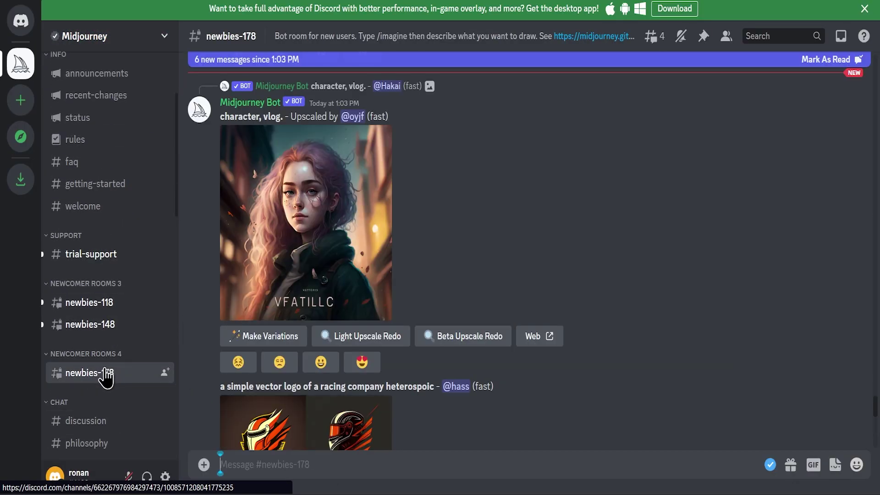
{"action": "scroll", "coordinate": [609, 321], "scroll_direction": "down", "scroll_amount": 10}
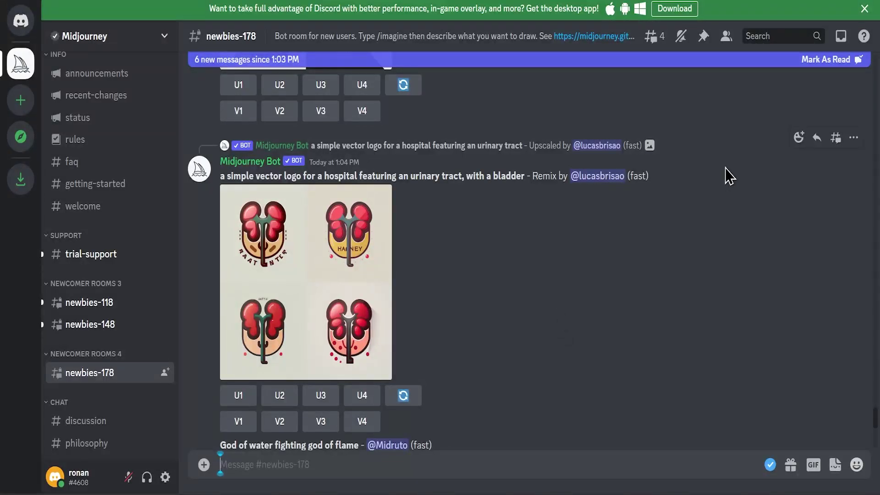
{"action": "scroll", "coordinate": [584, 328], "scroll_direction": "down", "scroll_amount": 6}
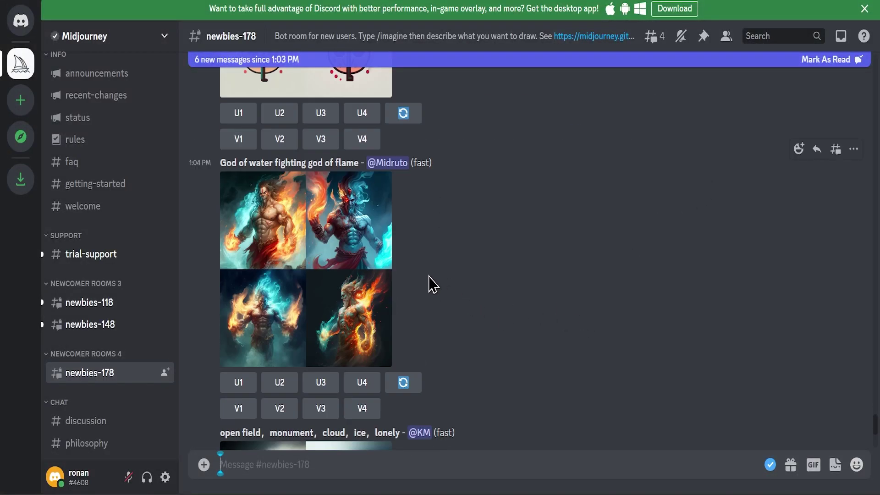
{"action": "scroll", "coordinate": [434, 283], "scroll_direction": "down", "scroll_amount": 11}
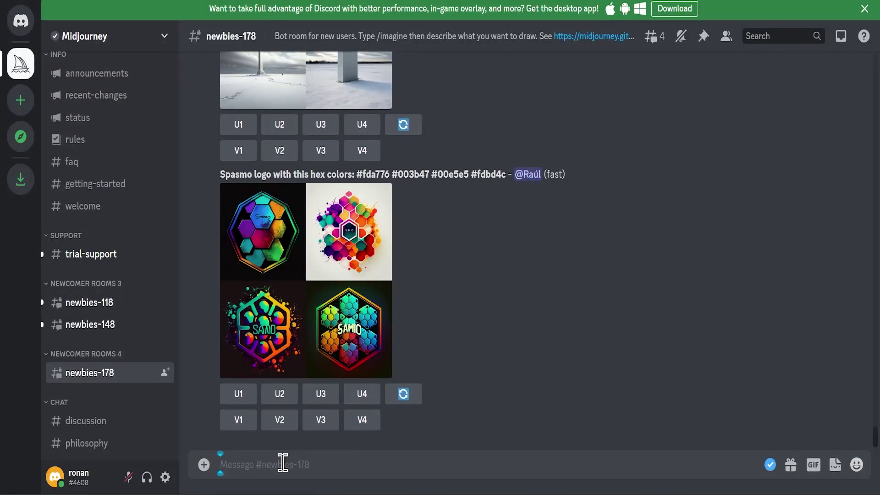
Send the /imagine command with the prompt "vrindavan" in the newbies-178 channel.
{"action": "type", "text": "/"}
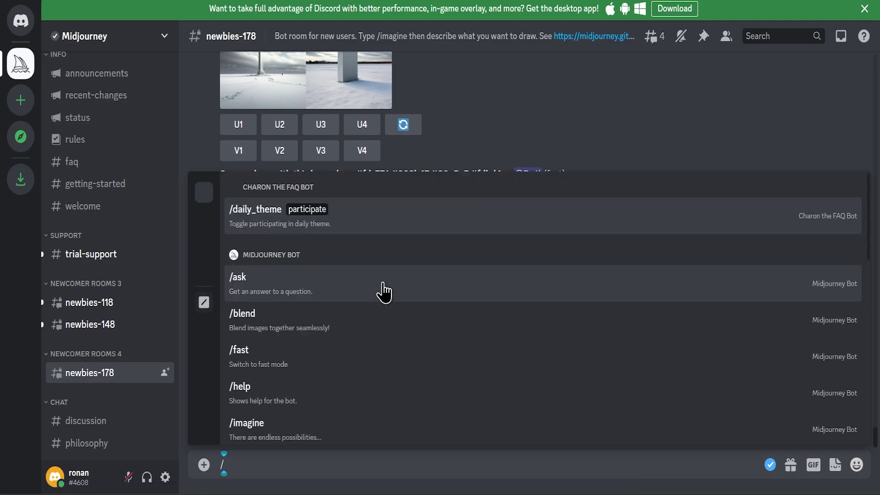
{"action": "left_click", "coordinate": [246, 433]}
{"action": "type", "text": "vrinda"}
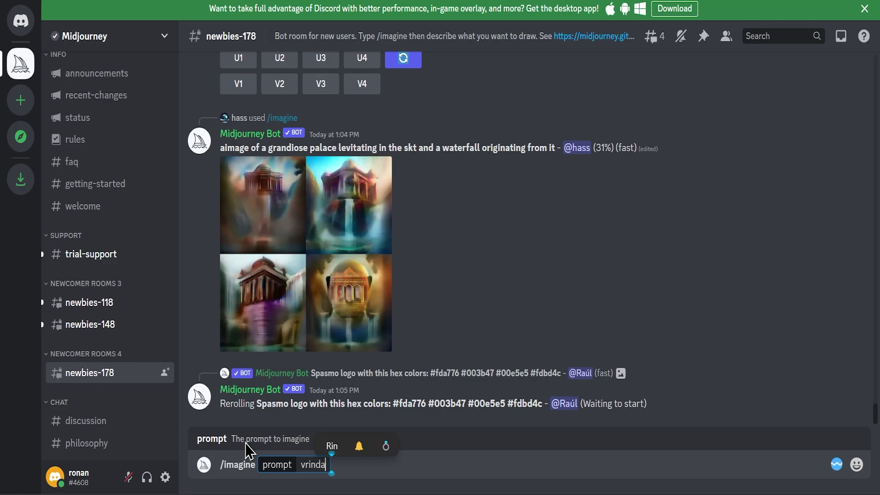
{"action": "type", "text": "va"}
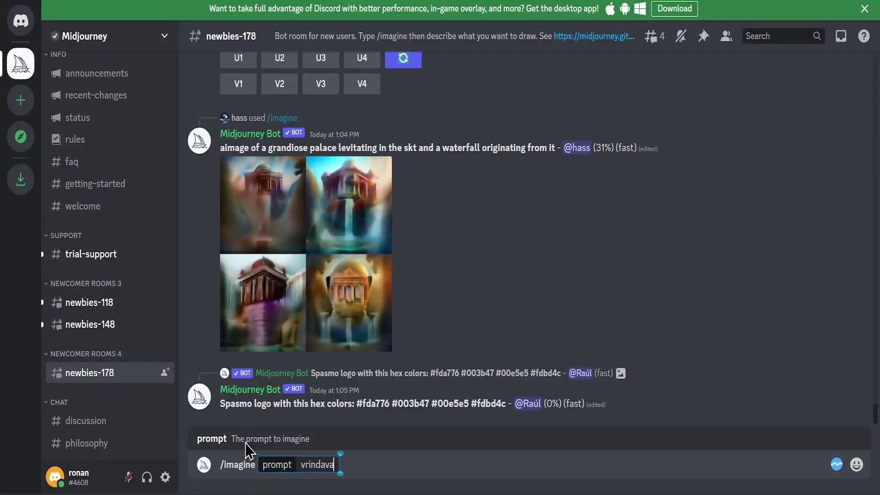
{"action": "type", "text": "n"}
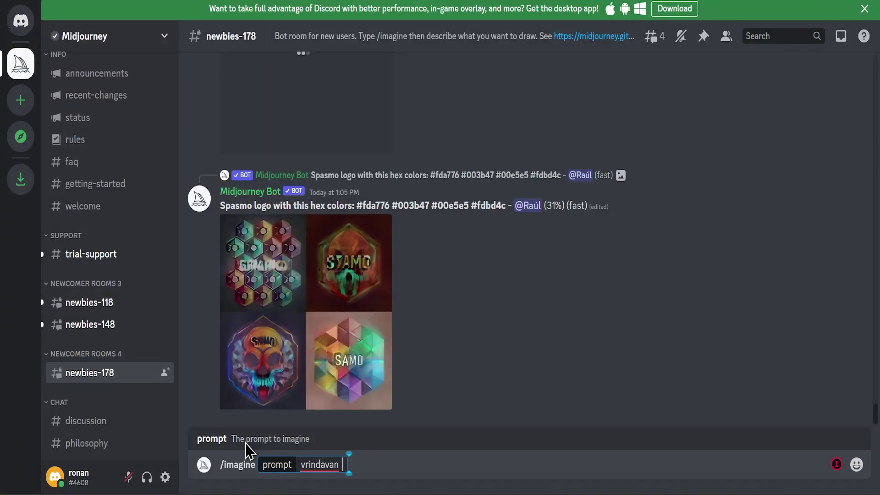
{"action": "key", "text": "Return"}
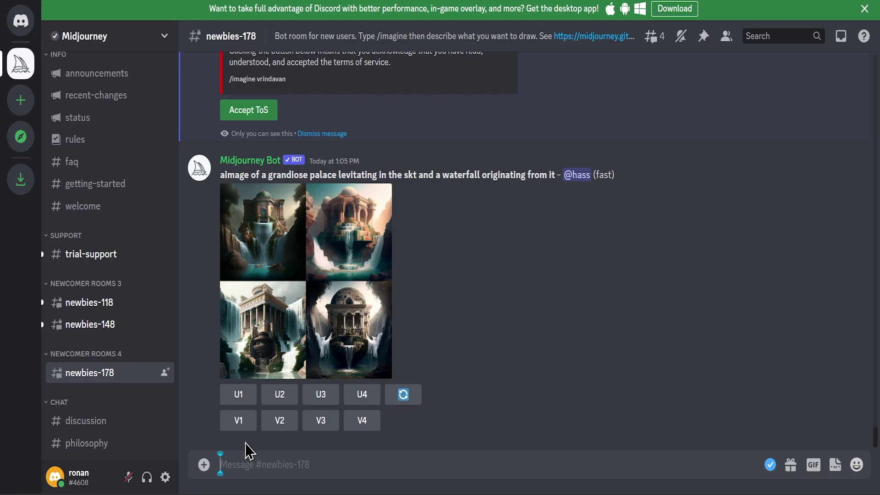
Accept the Midjourney Bot's terms of service and look through the channel for the generated images.
{"action": "scroll", "coordinate": [315, 196], "scroll_direction": "up", "scroll_amount": 3}
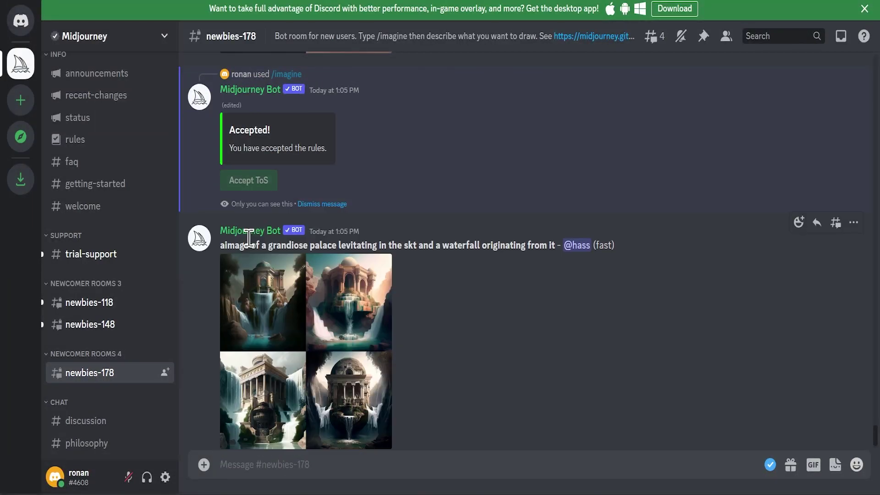
{"action": "scroll", "coordinate": [314, 205], "scroll_direction": "up", "scroll_amount": 10}
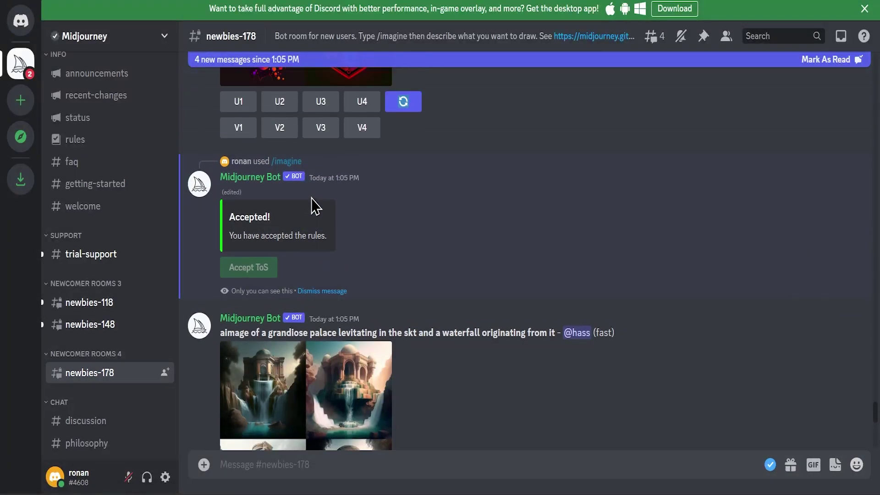
{"action": "scroll", "coordinate": [372, 399], "scroll_direction": "down", "scroll_amount": 5}
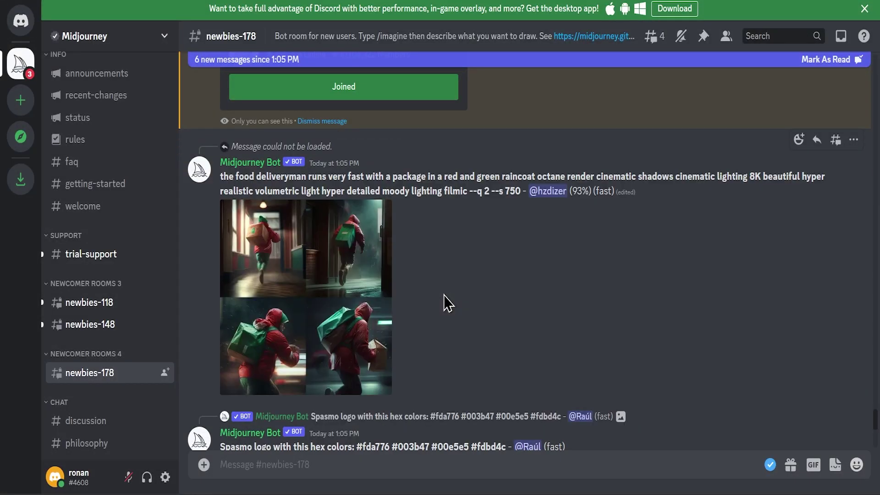
{"action": "scroll", "coordinate": [440, 316], "scroll_direction": "down", "scroll_amount": 10}
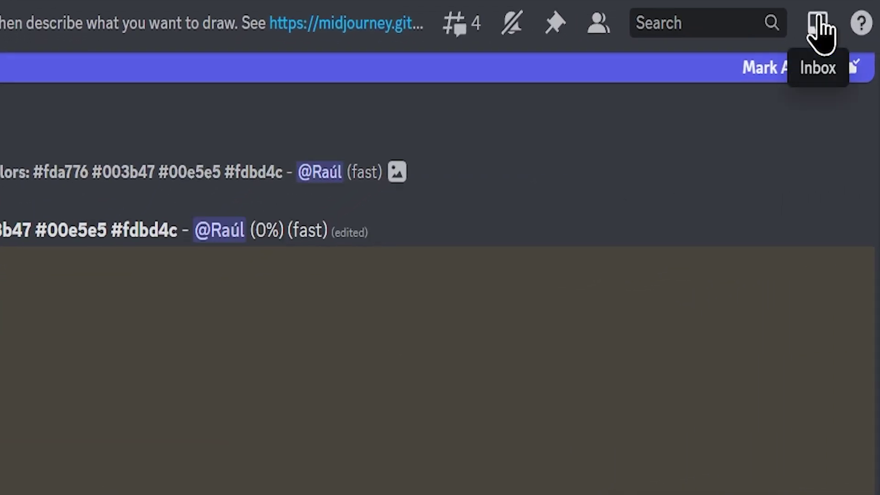
Open the inbox and display the mentions to locate the generated vrindavan images.
{"action": "left_click", "coordinate": [760, 52]}
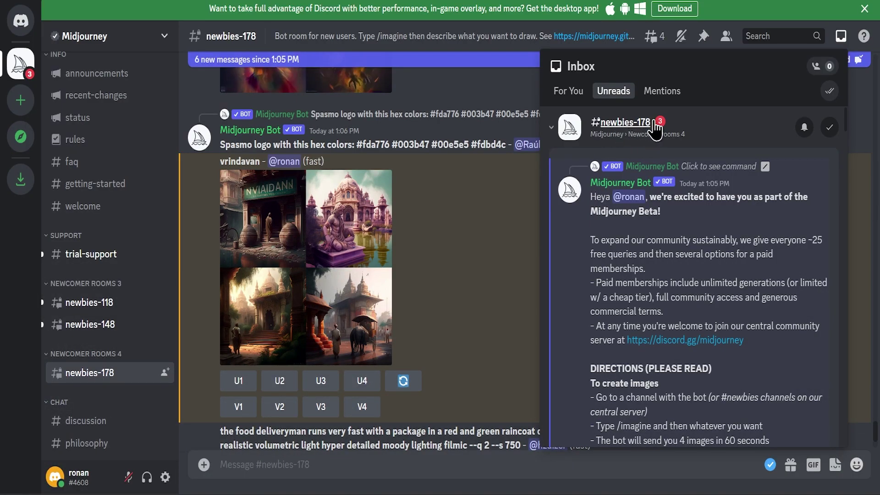
{"action": "left_click", "coordinate": [655, 129]}
{"action": "left_click", "coordinate": [841, 35]}
{"action": "left_click", "coordinate": [662, 91]}
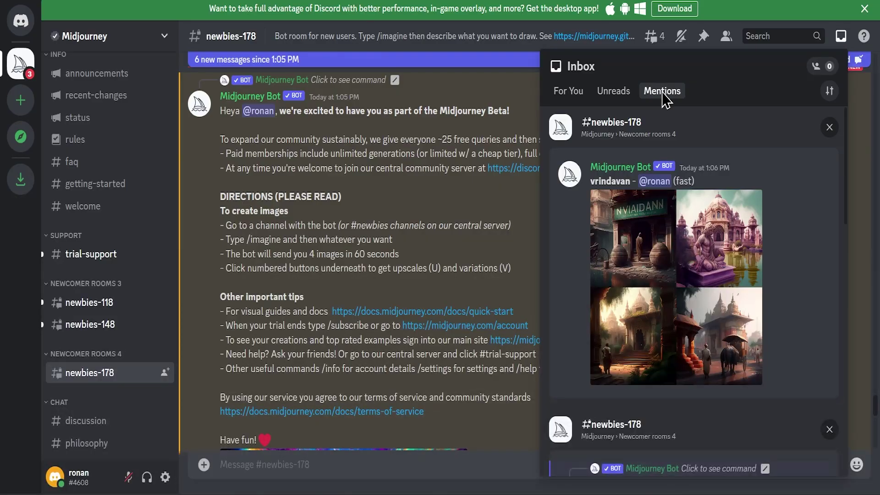
Open the generated vrindavan image grid from the inbox mention and view it at full size.
{"action": "left_click", "coordinate": [697, 304]}
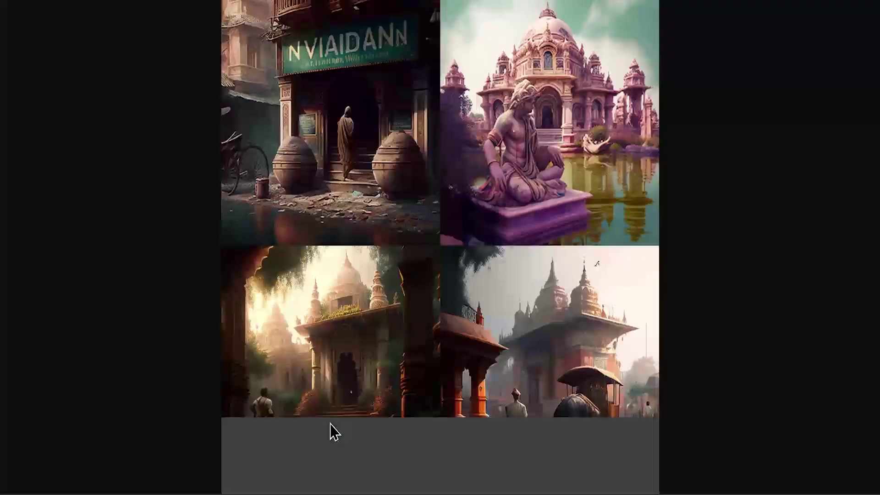
{"action": "right_click", "coordinate": [452, 361]}
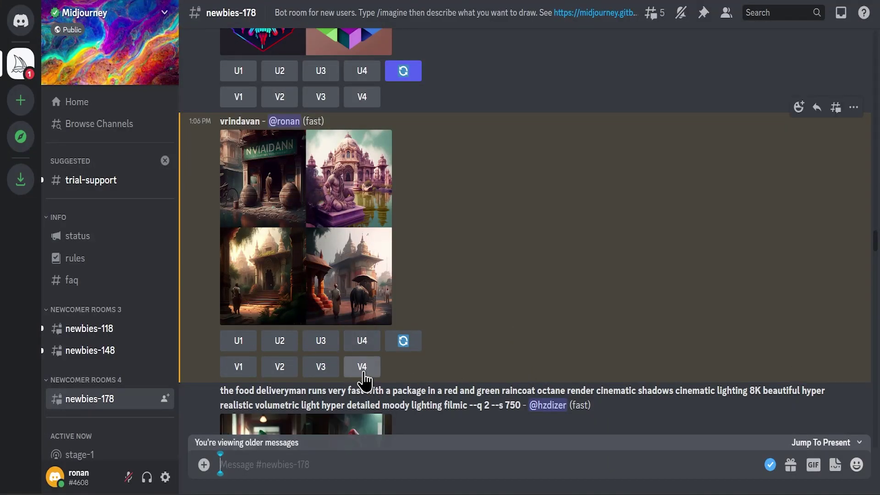
Upscale the first image of the vrindavan grid, find the upscaled result in the channel and open its web version.
{"action": "left_click", "coordinate": [246, 349]}
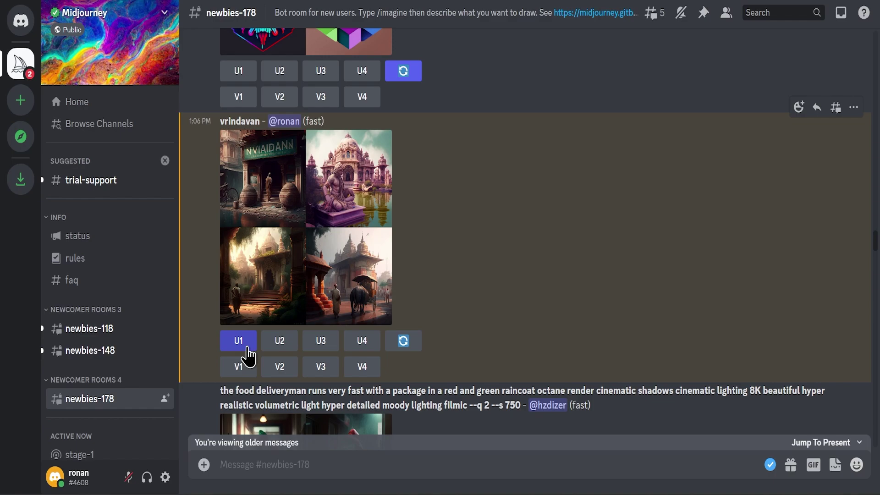
{"action": "scroll", "coordinate": [504, 283], "scroll_direction": "down", "scroll_amount": 10}
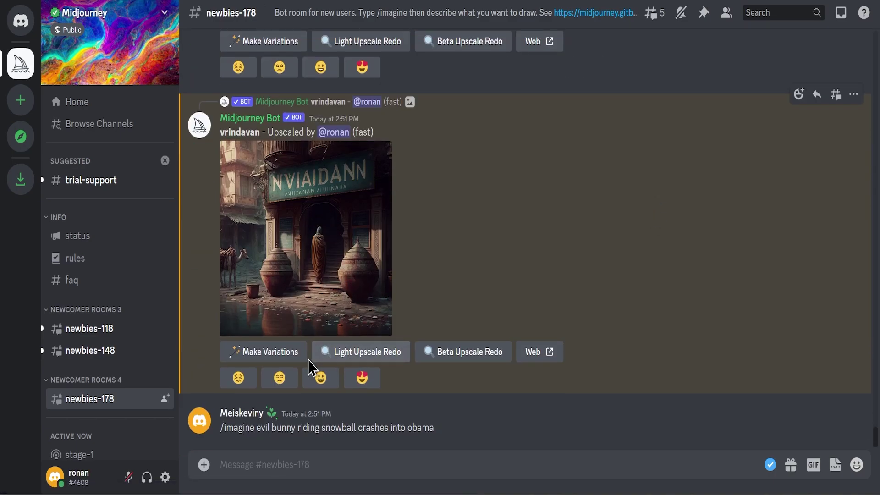
{"action": "scroll", "coordinate": [240, 403], "scroll_direction": "up", "scroll_amount": 3}
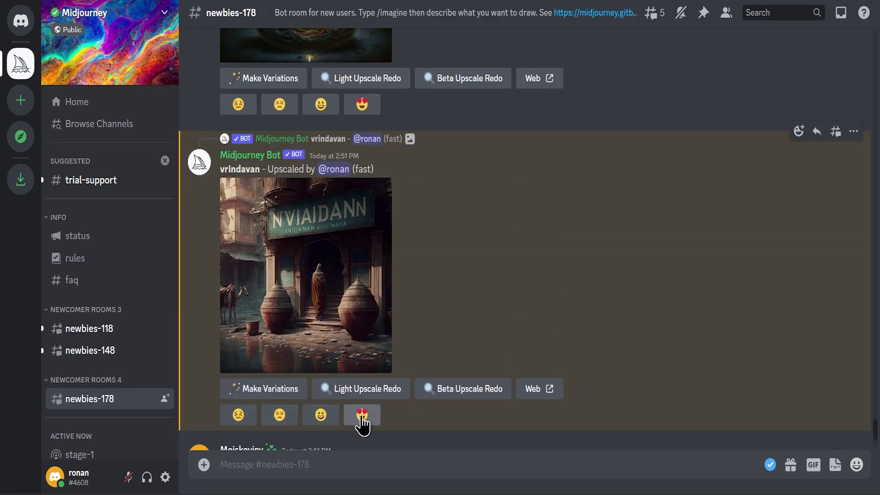
{"action": "left_click", "coordinate": [538, 389]}
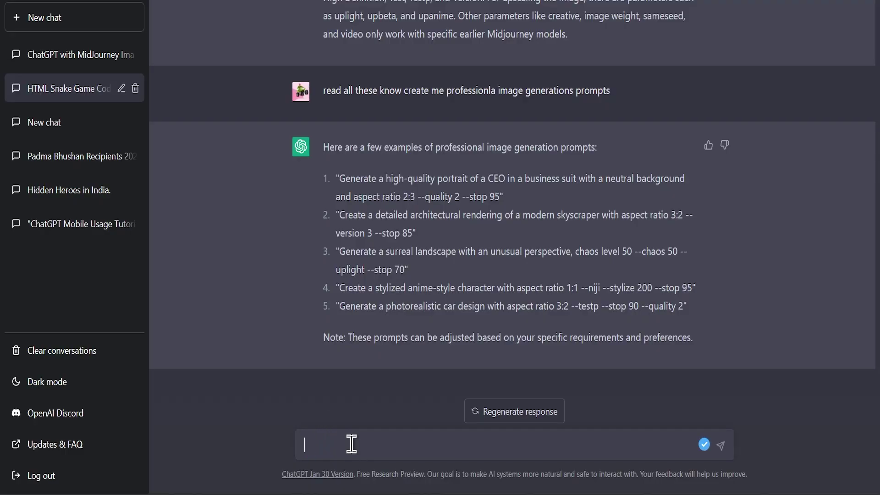
Switch to ChatGPT and send the request 'create a prompt for "Vrindavan" image to render in very high qulity'.
{"action": "type", "text": "create a"}
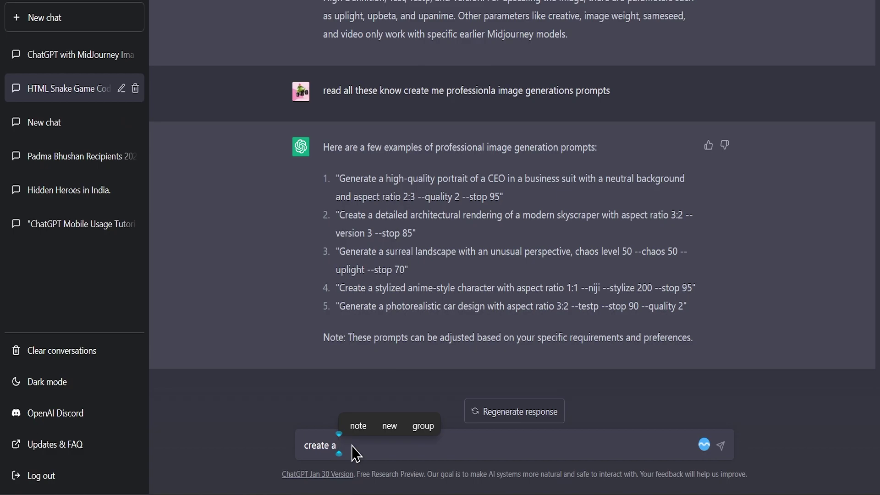
{"action": "type", "text": " prompt for"}
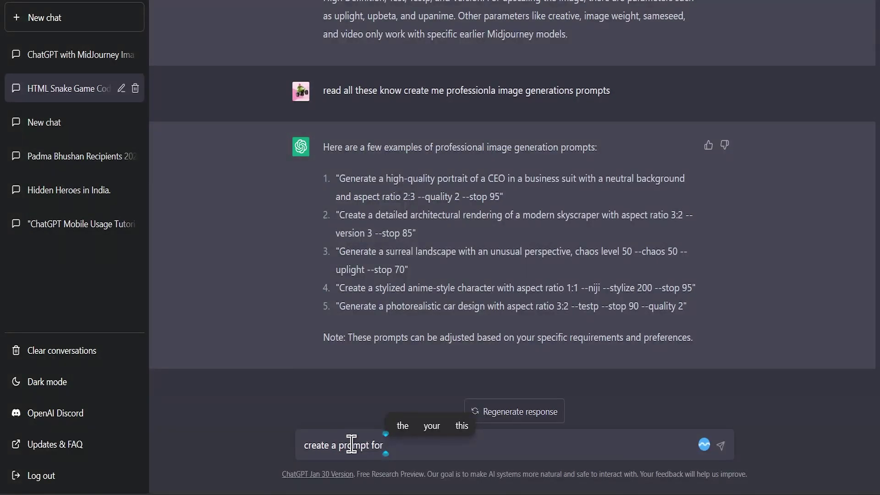
{"action": "type", "text": " \"Vrindavan\""}
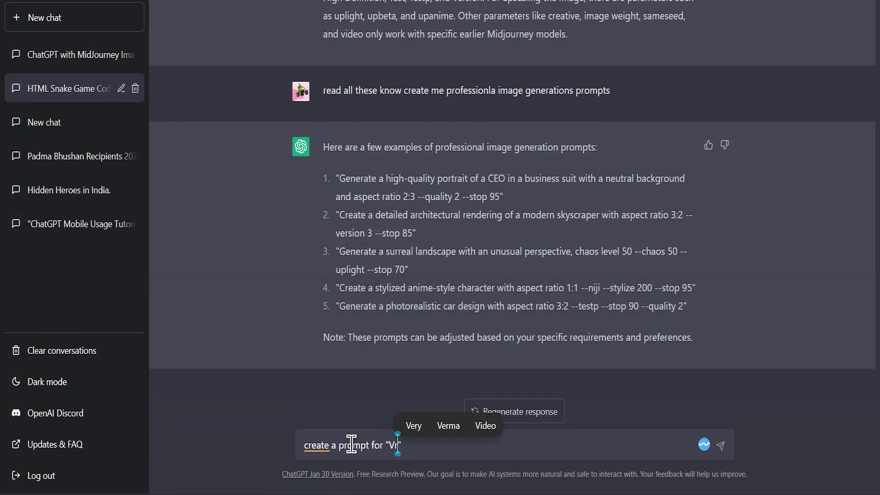
{"action": "type", "text": " image to"}
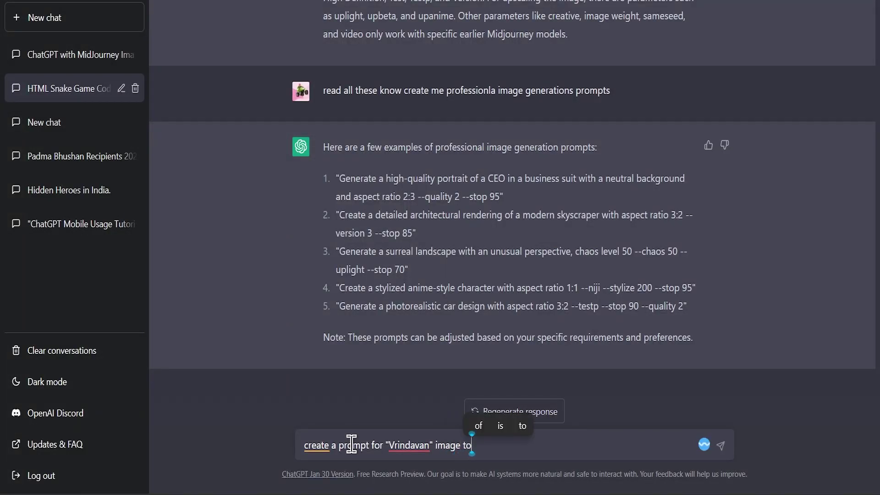
{"action": "type", "text": " render in awesome"}
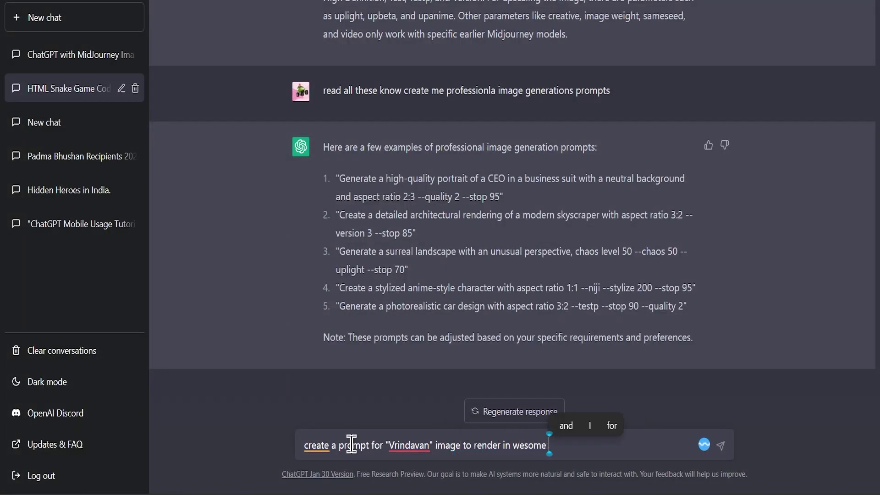
{"action": "key", "text": "BackSpace"}
{"action": "key", "text": "BackSpace"}
{"action": "key", "text": "BackSpace"}
{"action": "key", "text": "BackSpace"}
{"action": "key", "text": "BackSpace"}
{"action": "key", "text": "BackSpace"}
{"action": "key", "text": "BackSpace"}
{"action": "type", "text": "very high"}
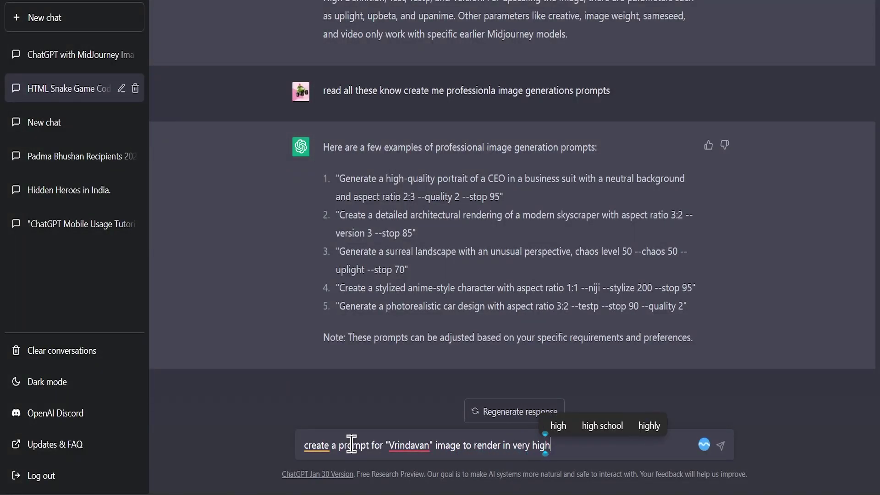
{"action": "type", "text": " qulity"}
{"action": "key", "text": "Return"}
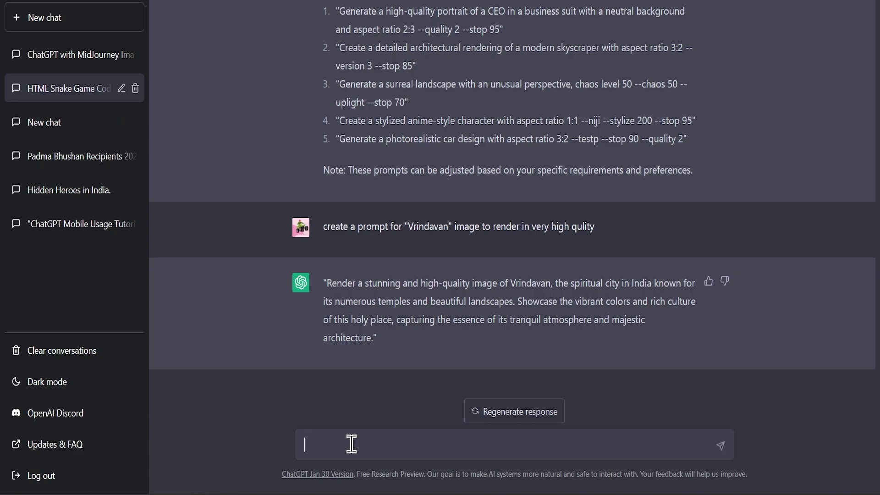
Send ChatGPT the follow-up request "degrade in adjectives and noun" to shorten the Vrindavan prompt.
{"action": "type", "text": "degrade in adjec"}
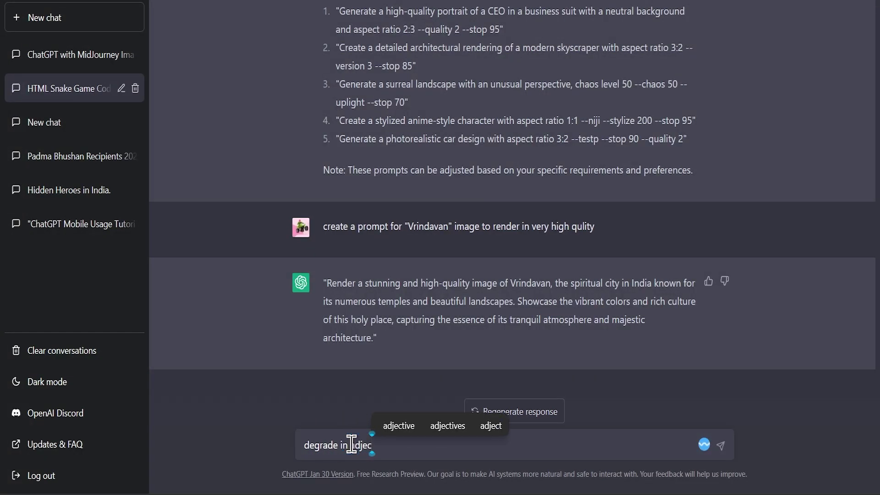
{"action": "type", "text": "tives and noun"}
{"action": "key", "text": "Return"}
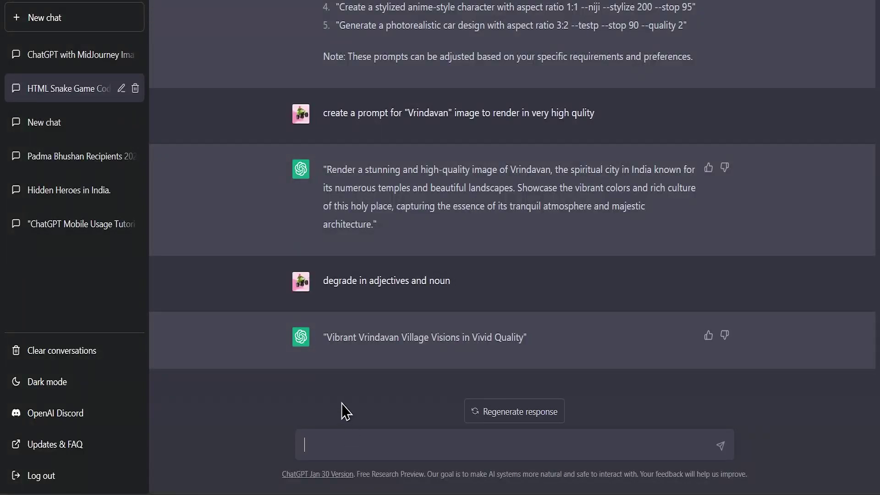
Copy ChatGPT's "Vibrant Vrindavan Village Visions in Vivid Quality" and enter it as the /imagine prompt in Discord's newbies-178 channel.
{"action": "left_click_drag", "start_coordinate": [496, 334], "coordinate": [339, 337]}
{"action": "key", "text": "ctrl+c"}
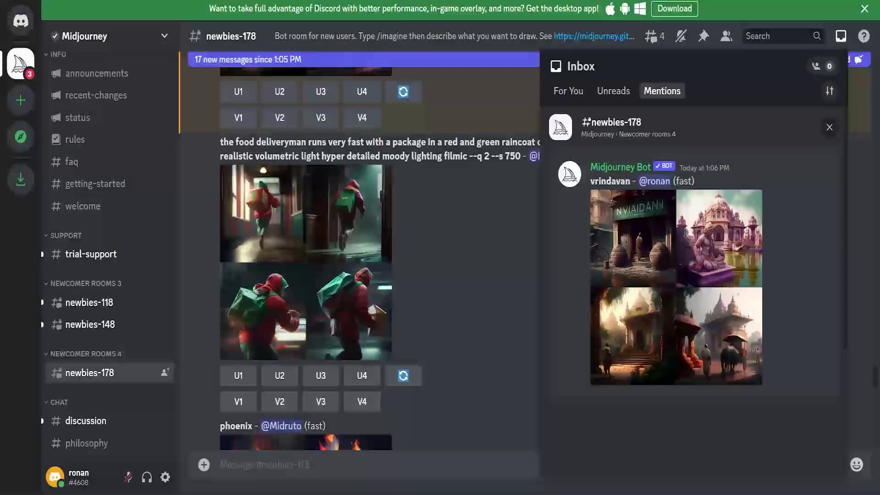
{"action": "left_click", "coordinate": [256, 460]}
{"action": "type", "text": "/imagine"}
{"action": "key", "text": "Tab"}
{"action": "key", "text": "ctrl+v"}
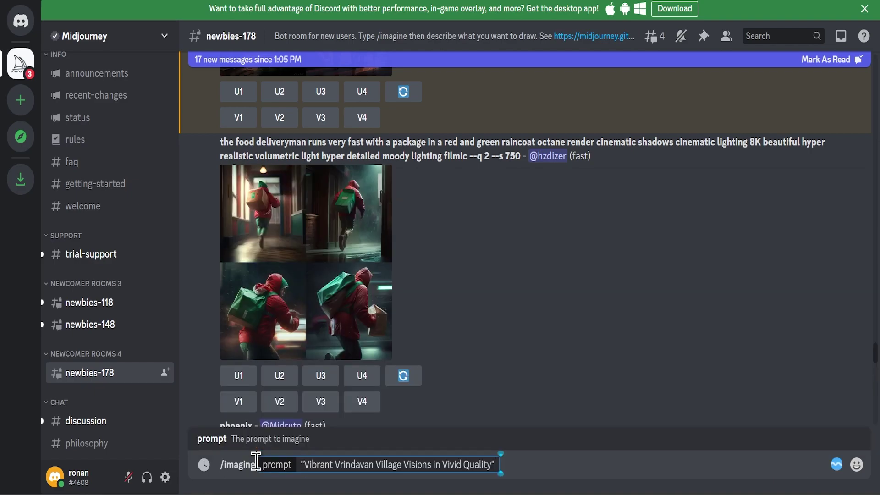